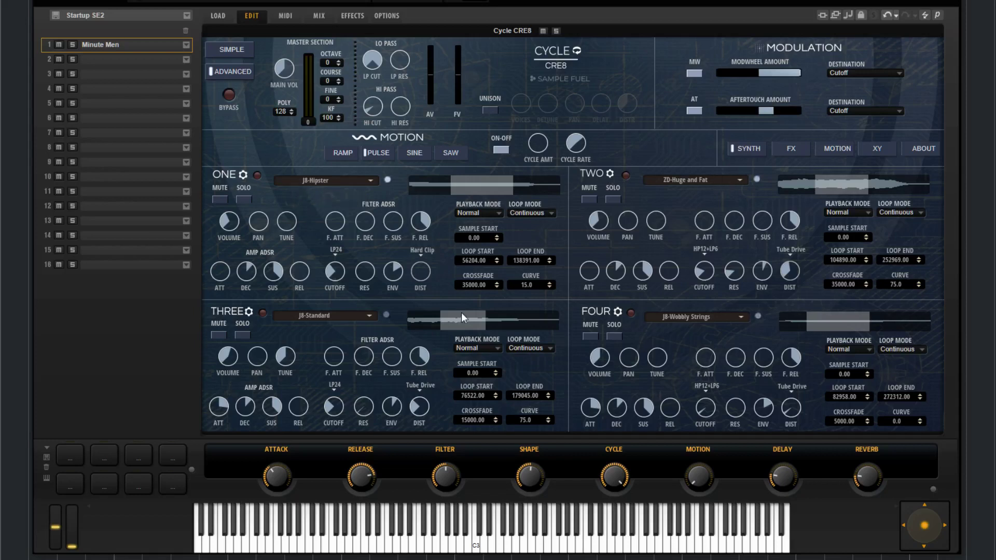
# Try layer One's mute and solo switches and browse its list of oscillator samples
pyautogui.click(223, 199)
pyautogui.click(243, 199)
pyautogui.click(240, 197)
pyautogui.click(387, 180)
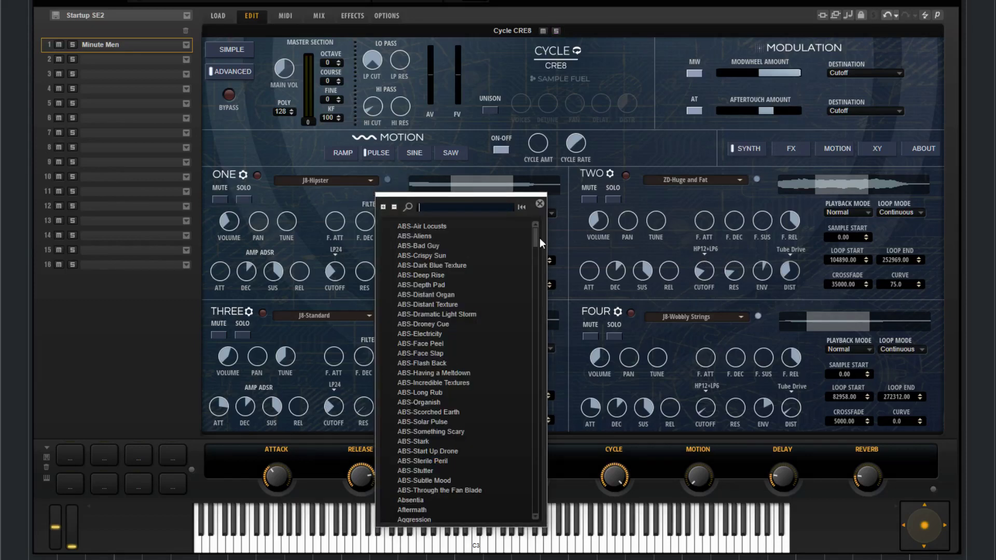
pyautogui.moveTo(539, 237)
pyautogui.mouseDown()
pyautogui.moveTo(526, 426)
pyautogui.moveTo(535, 228)
pyautogui.mouseUp()
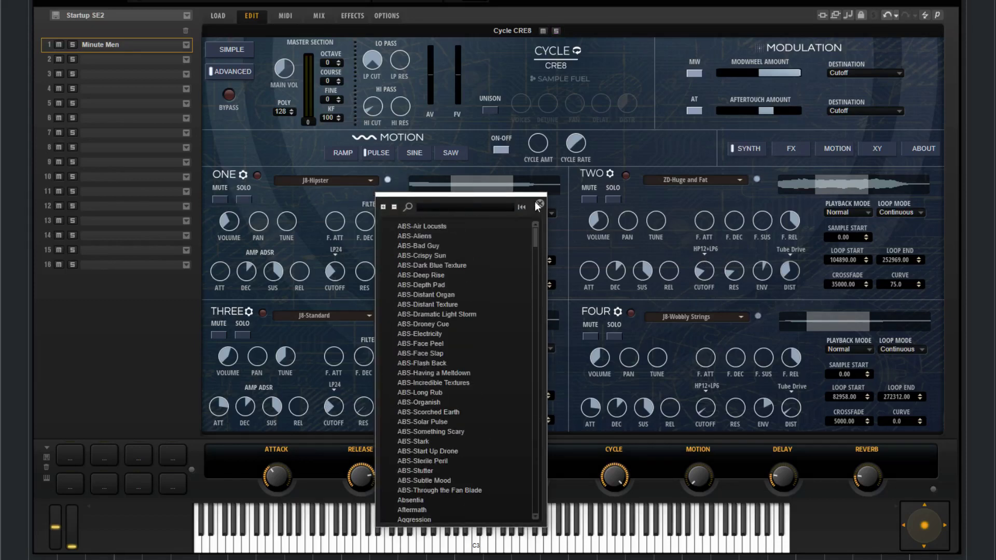
pyautogui.click(313, 196)
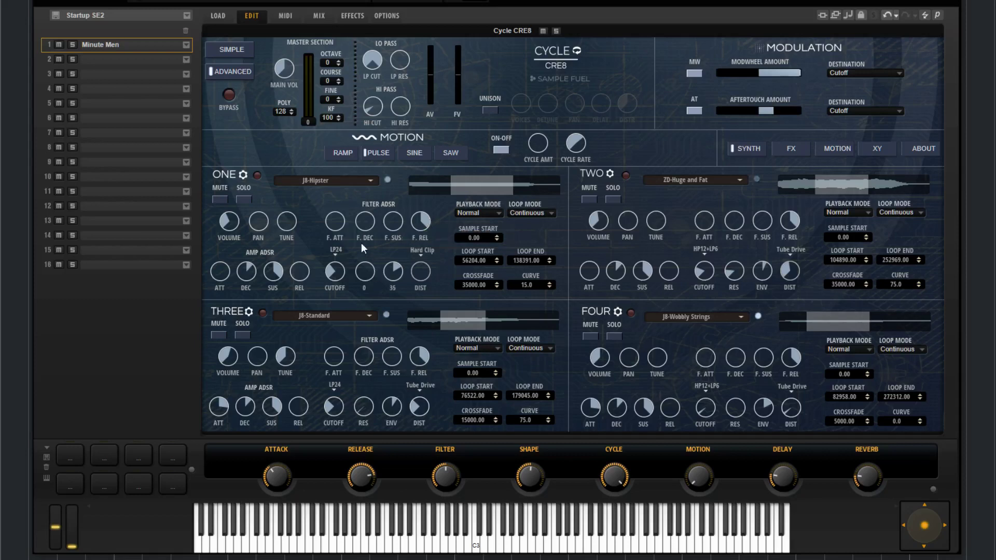
# Inspect layer One's filter cutoff type and distortion type controls
pyautogui.click(336, 253)
pyautogui.click(310, 256)
pyautogui.moveTo(419, 272)
pyautogui.mouseDown()
pyautogui.moveTo(423, 254)
pyautogui.moveTo(418, 300)
pyautogui.moveTo(423, 275)
pyautogui.mouseUp()
pyautogui.click(424, 251)
pyautogui.click(390, 258)
# View the available playback mode and loop mode options for layer One
pyautogui.click(490, 214)
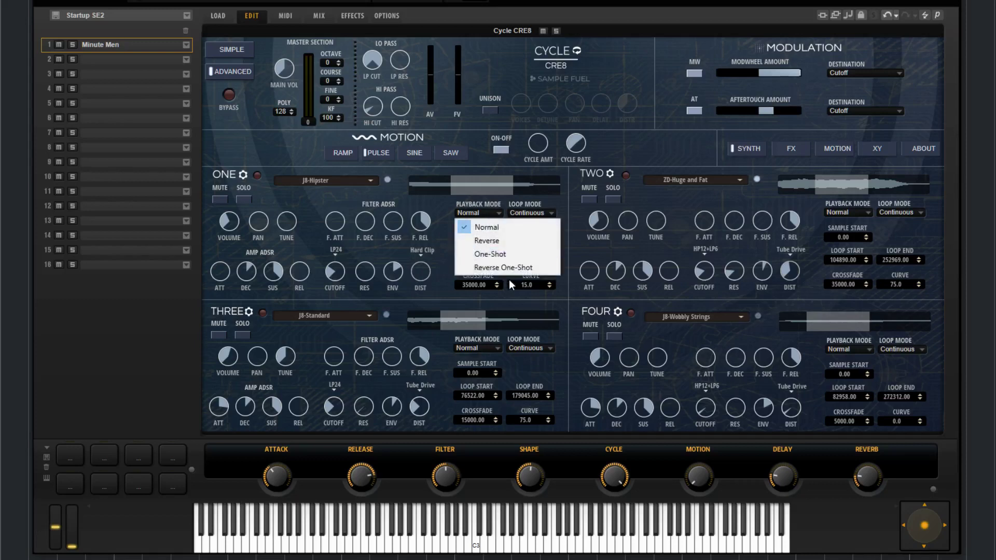
pyautogui.click(424, 204)
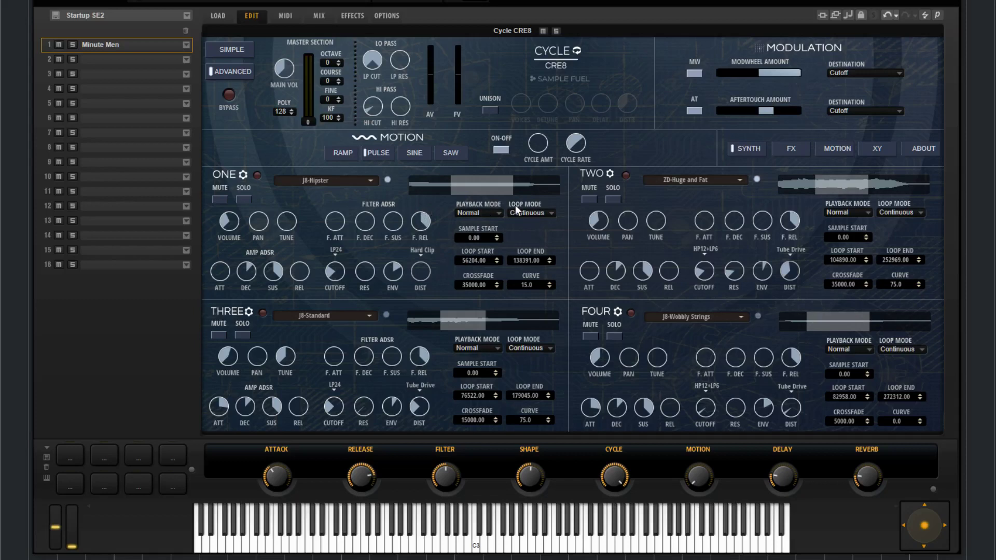
pyautogui.click(533, 214)
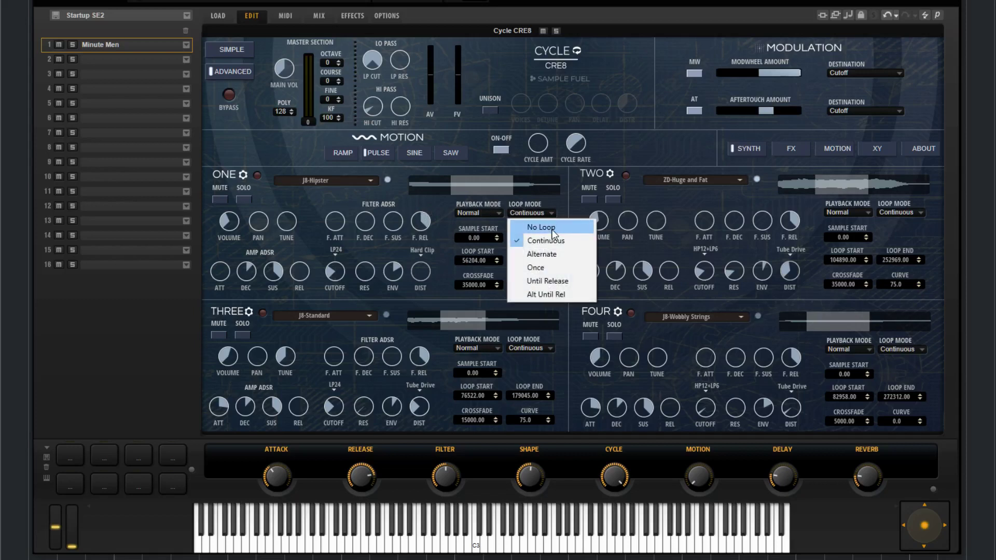
pyautogui.click(552, 199)
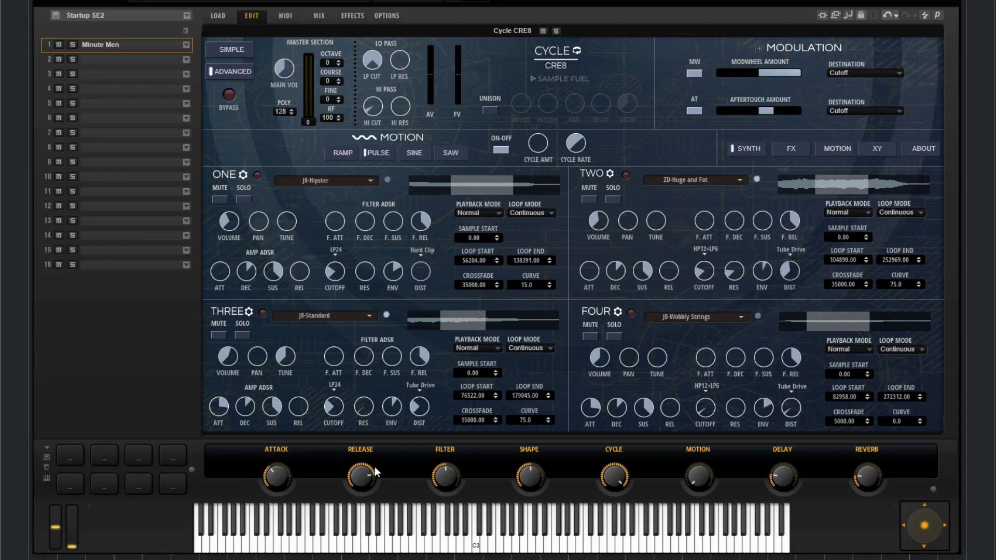
# View the Simple page of the instrument and return to the Advanced page
pyautogui.moveTo(217, 273)
pyautogui.click(236, 49)
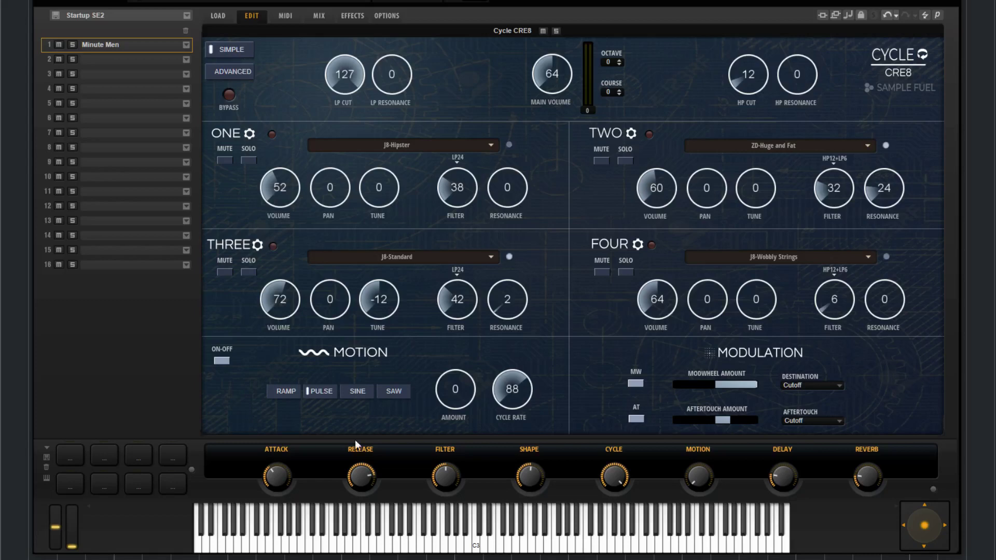
pyautogui.click(235, 73)
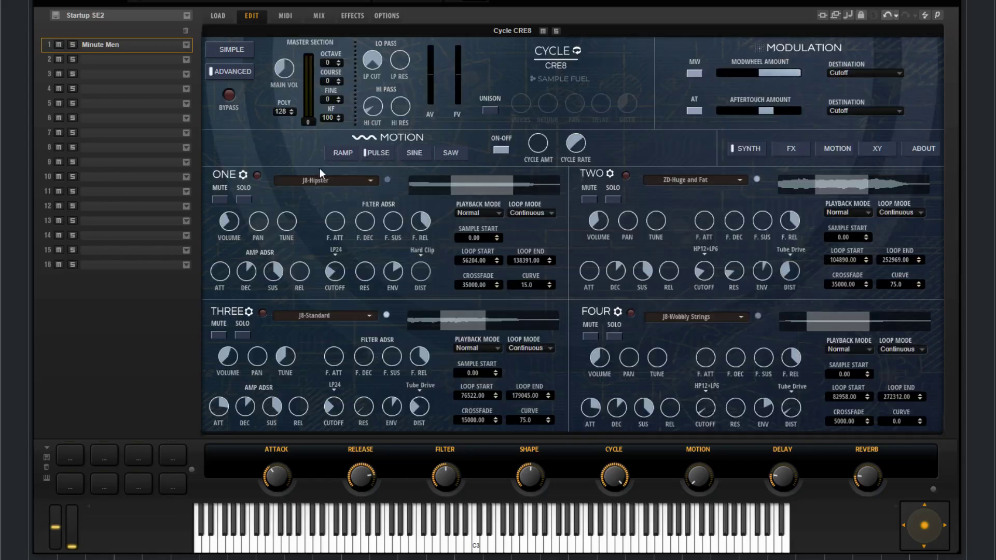
# Switch the Motion section off and back on, and toggle the instrument's bypass on and off
pyautogui.click(344, 152)
pyautogui.click(459, 157)
pyautogui.click(498, 150)
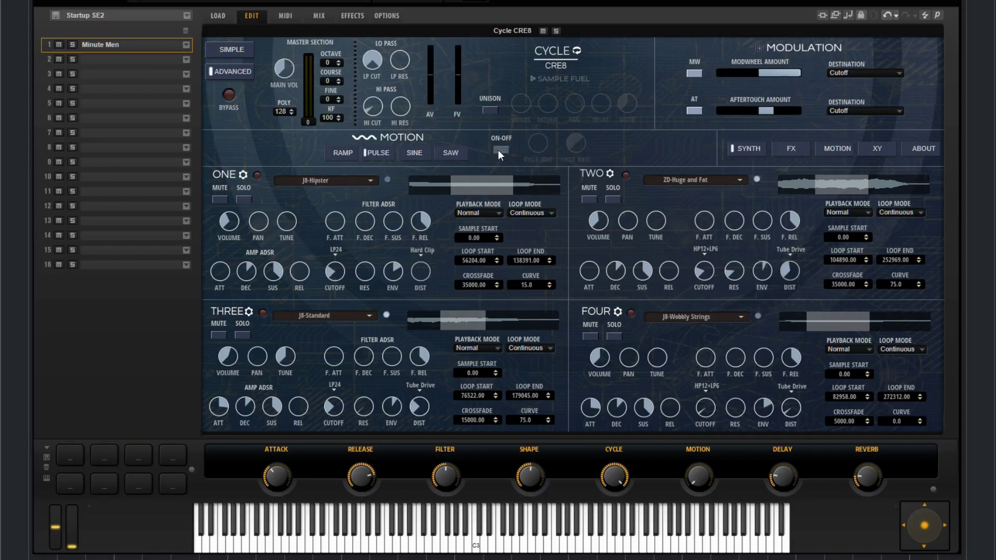
pyautogui.click(498, 151)
pyautogui.moveTo(542, 148)
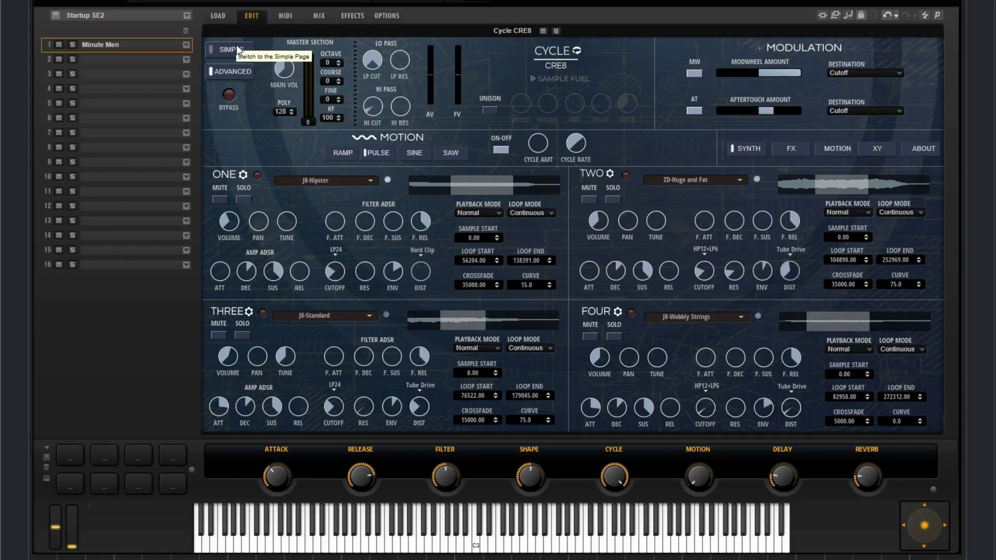
pyautogui.click(229, 94)
pyautogui.click(230, 94)
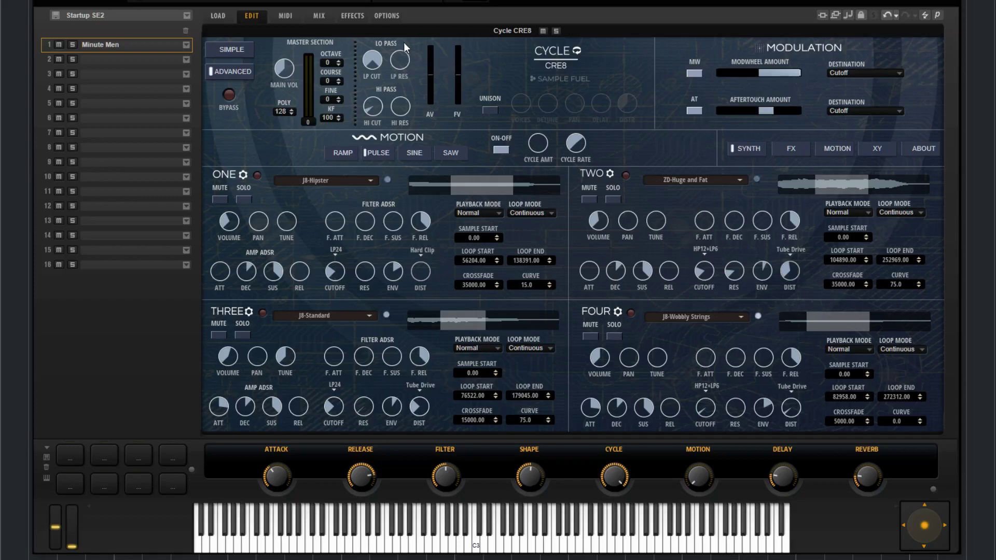
# Check the master filter and amp velocity controls and raise the filter velocity to 129
pyautogui.moveTo(387, 51)
pyautogui.moveTo(405, 104)
pyautogui.moveTo(436, 73)
pyautogui.moveTo(436, 73)
pyautogui.mouseDown()
pyautogui.moveTo(433, 83)
pyautogui.moveTo(432, 65)
pyautogui.mouseUp()
pyautogui.moveTo(459, 80)
pyautogui.moveTo(456, 90); pyautogui.dragTo(459, 54)
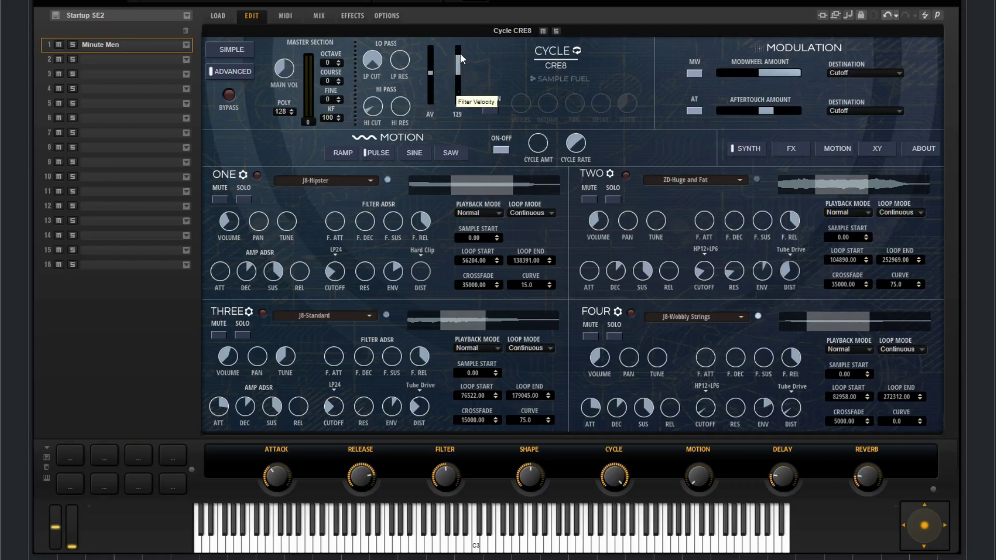
# Turn Unison on to inspect its voice controls and turn it off again
pyautogui.click(491, 109)
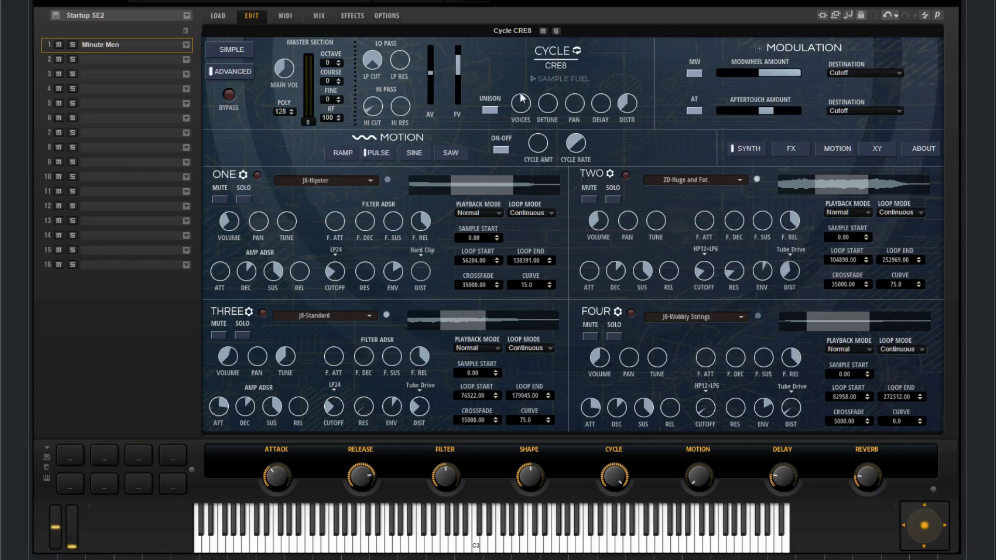
pyautogui.moveTo(525, 96)
pyautogui.click(491, 110)
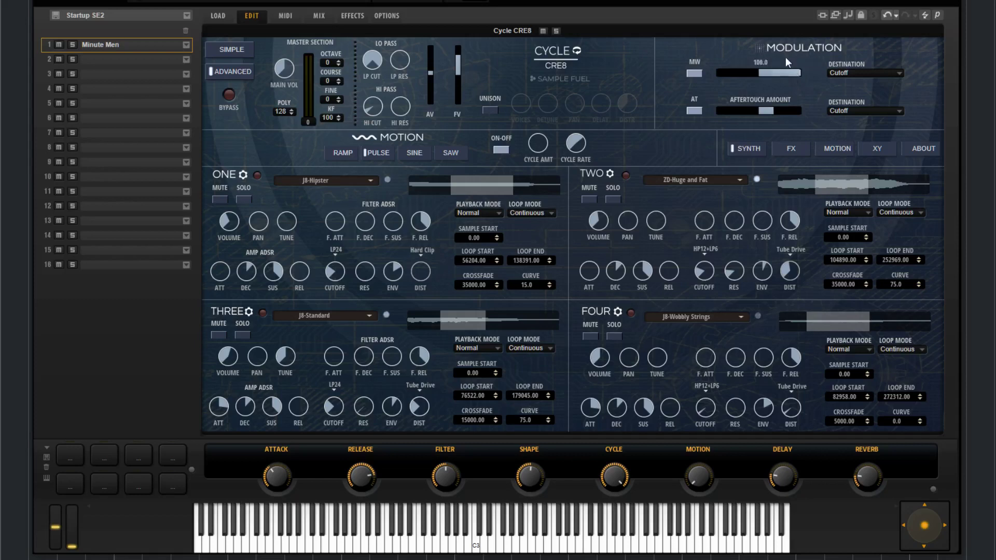
# Toggle the mod wheel and aftertouch modulation off and on, and reduce the modwheel amount
pyautogui.click(696, 72)
pyautogui.click(693, 110)
pyautogui.click(693, 111)
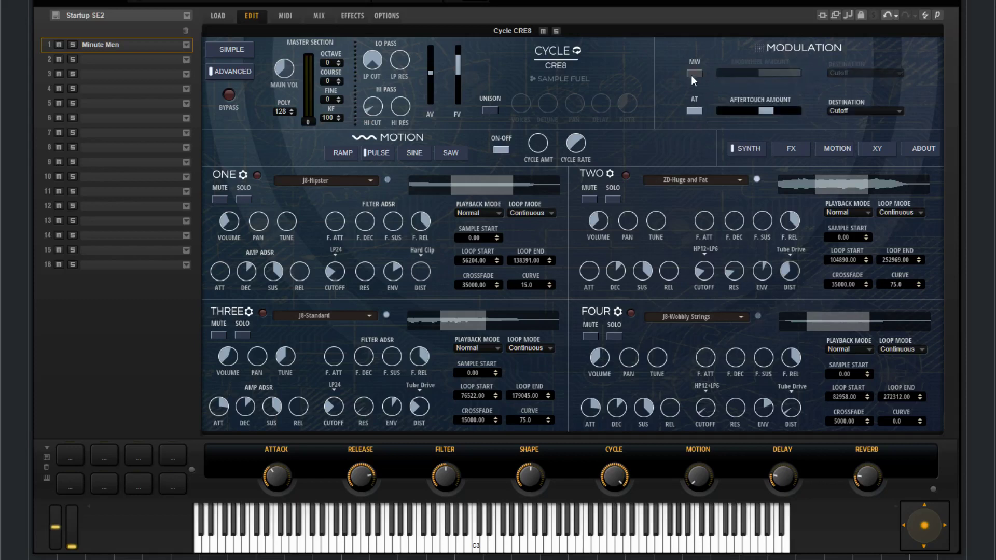
pyautogui.click(693, 73)
pyautogui.moveTo(772, 73); pyautogui.dragTo(748, 76)
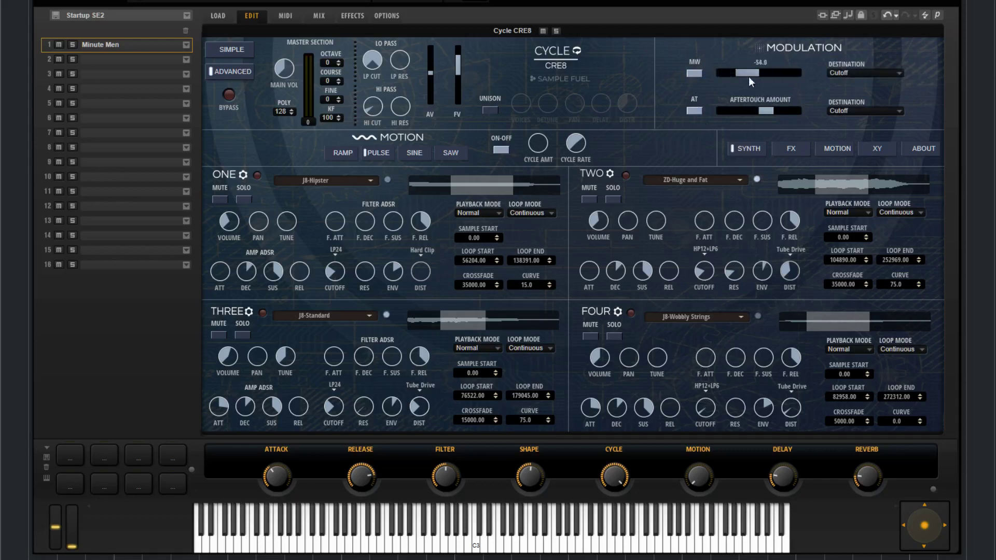
# Look through the FX pages for dynamics and distortion, modulation, filter-EQ and delays, and reverbs
pyautogui.click(795, 151)
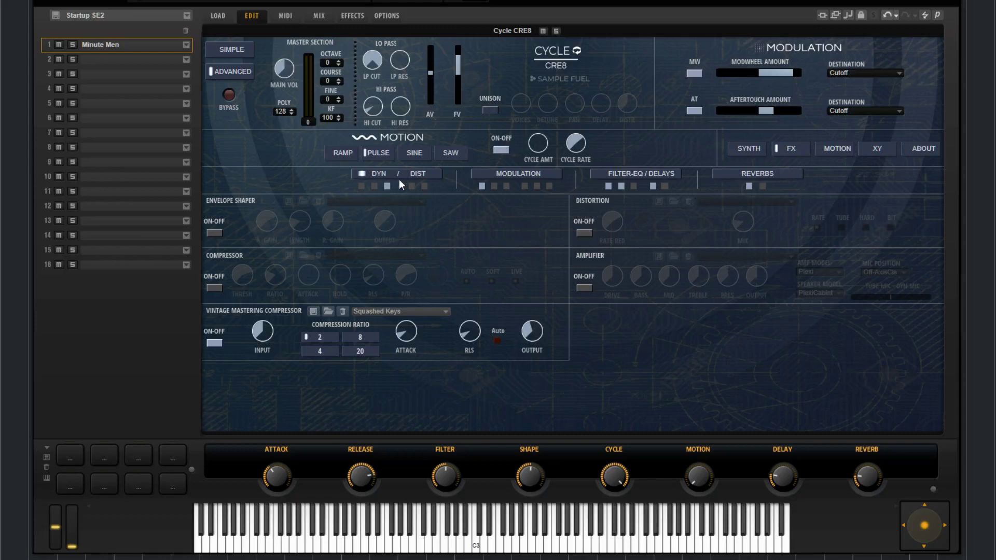
pyautogui.click(545, 176)
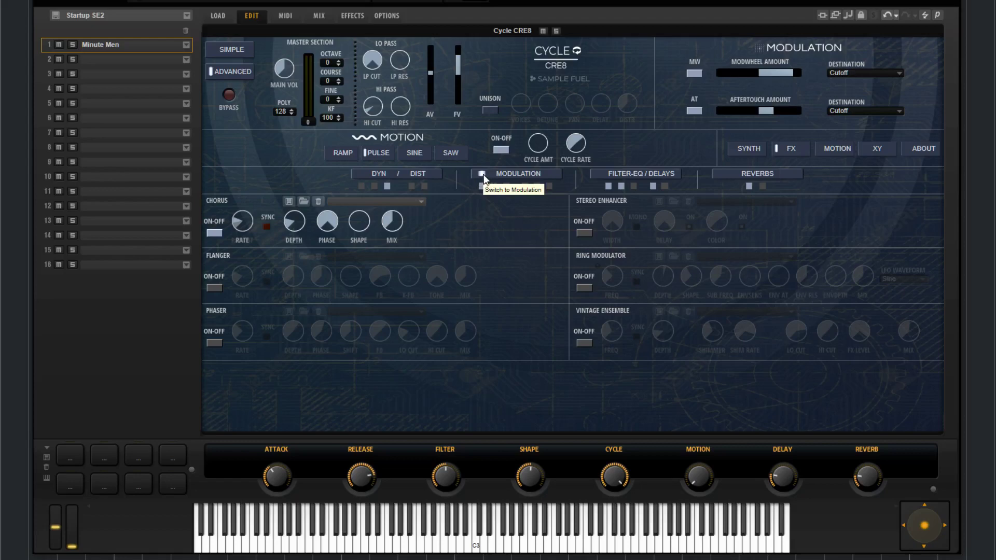
pyautogui.click(612, 174)
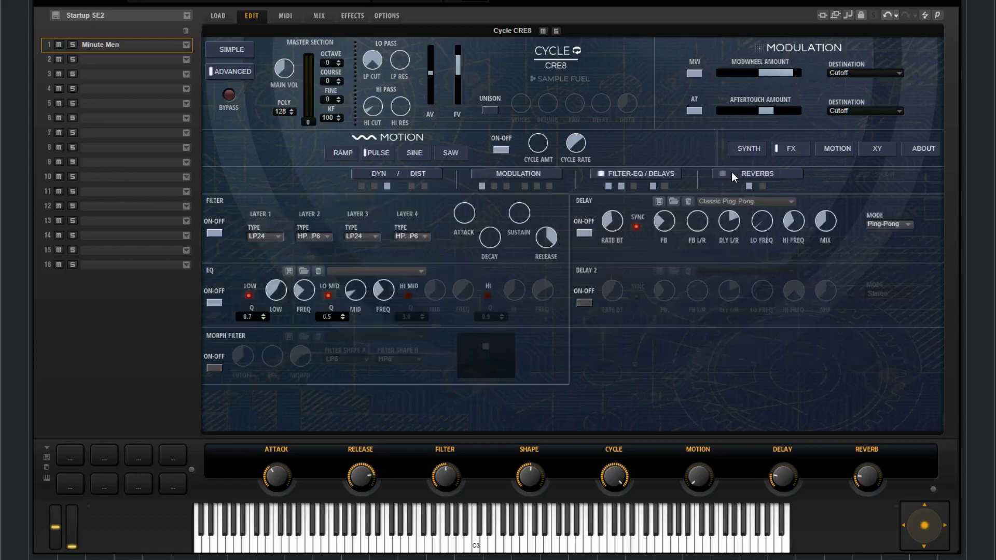
pyautogui.click(732, 175)
pyautogui.click(616, 173)
pyautogui.click(547, 175)
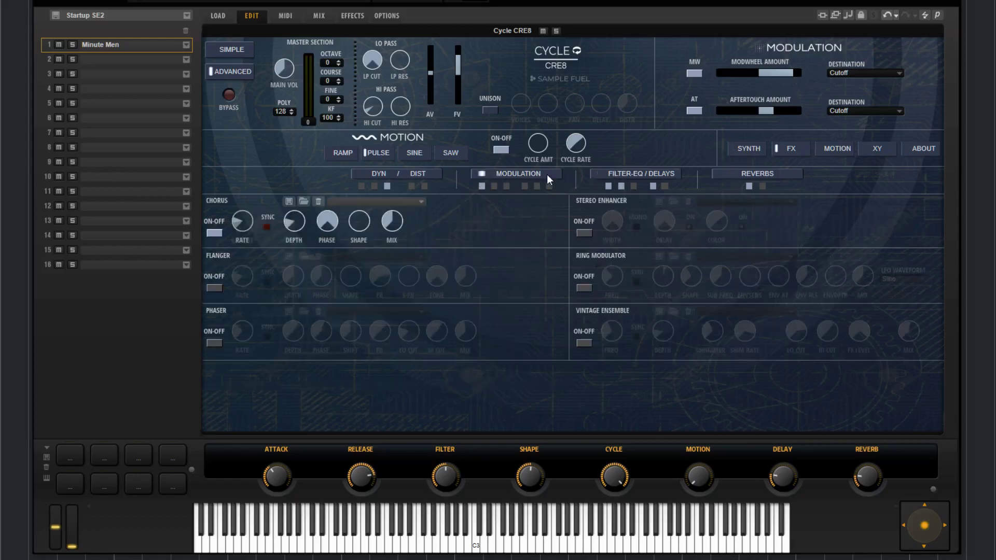
pyautogui.click(406, 174)
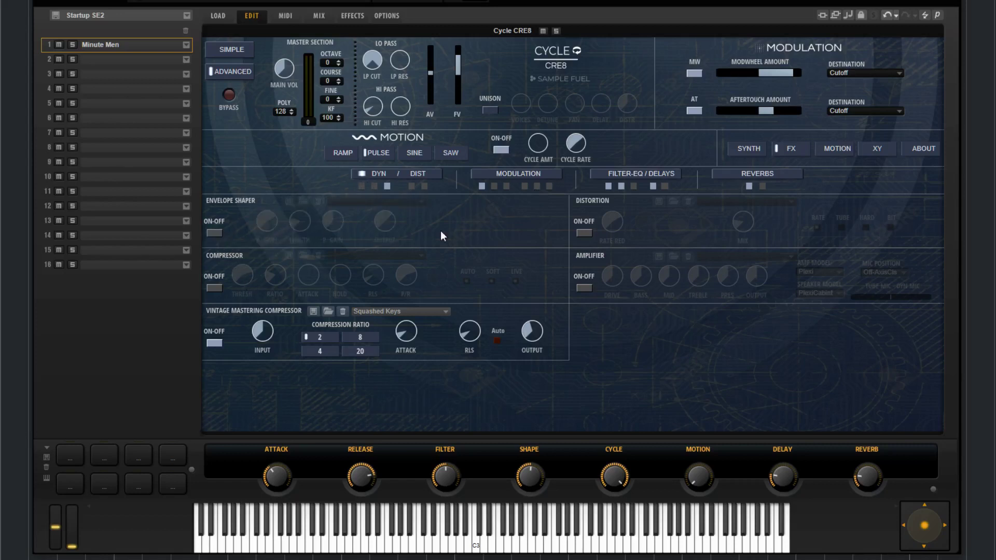
# Open the Motion page and switch both step modulators on and back off to inspect their controls
pyautogui.click(836, 149)
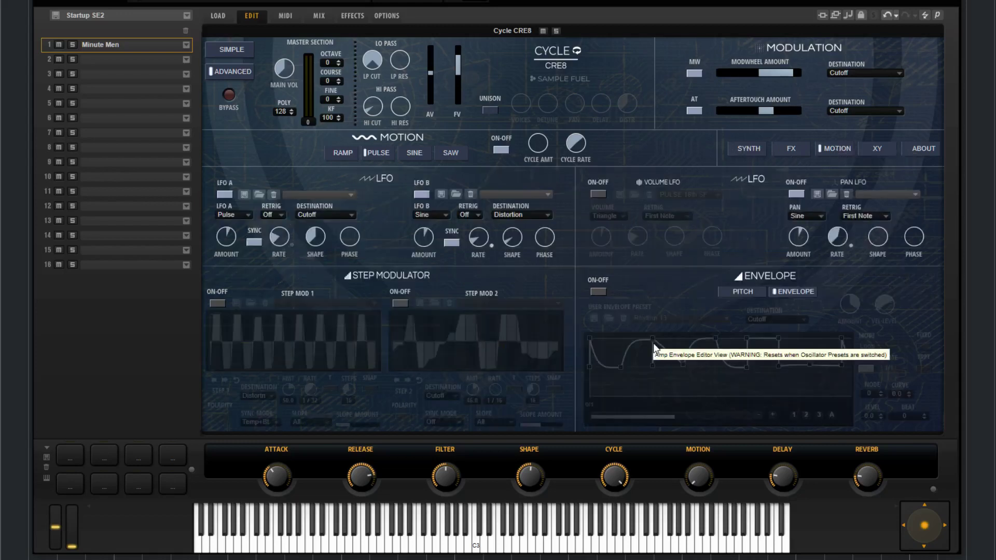
pyautogui.click(217, 304)
pyautogui.click(404, 303)
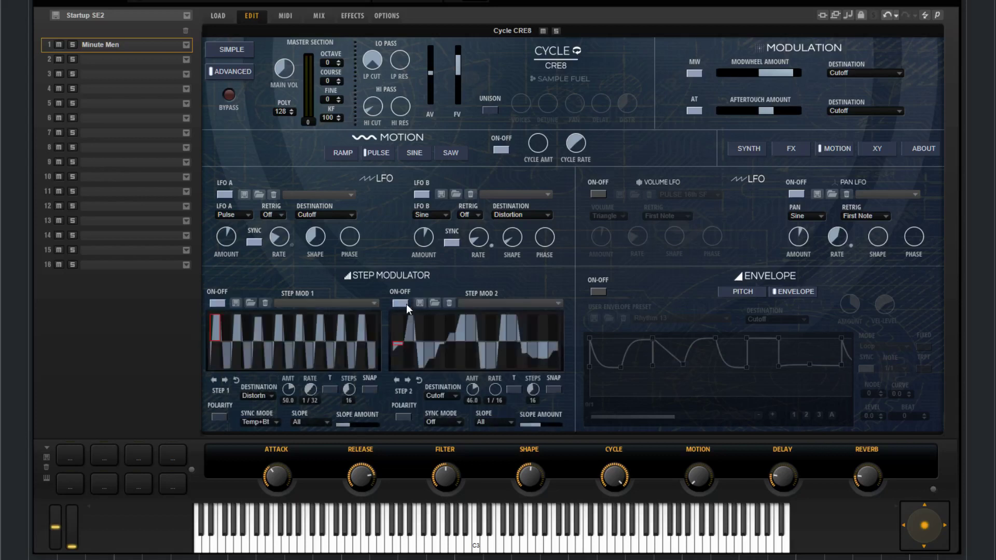
pyautogui.click(406, 304)
pyautogui.click(218, 303)
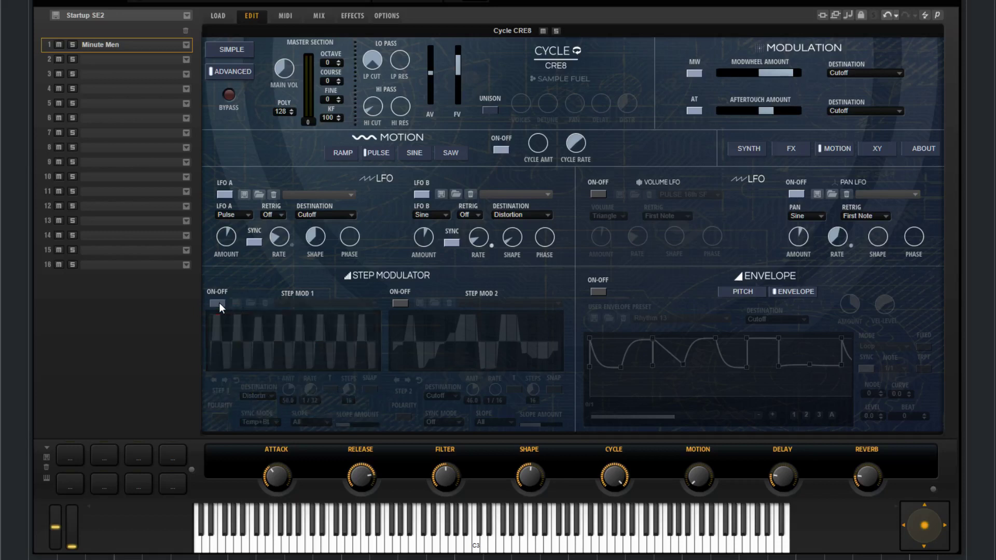
# Enable the envelope section, compare the pitch envelope with the user envelope, and disable the section again
pyautogui.click(600, 291)
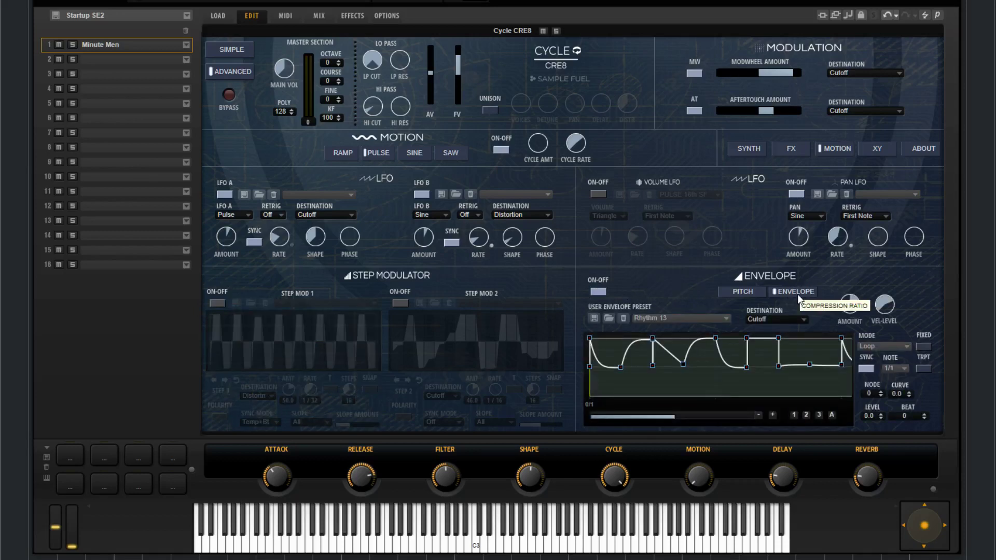
pyautogui.click(741, 294)
pyautogui.click(599, 292)
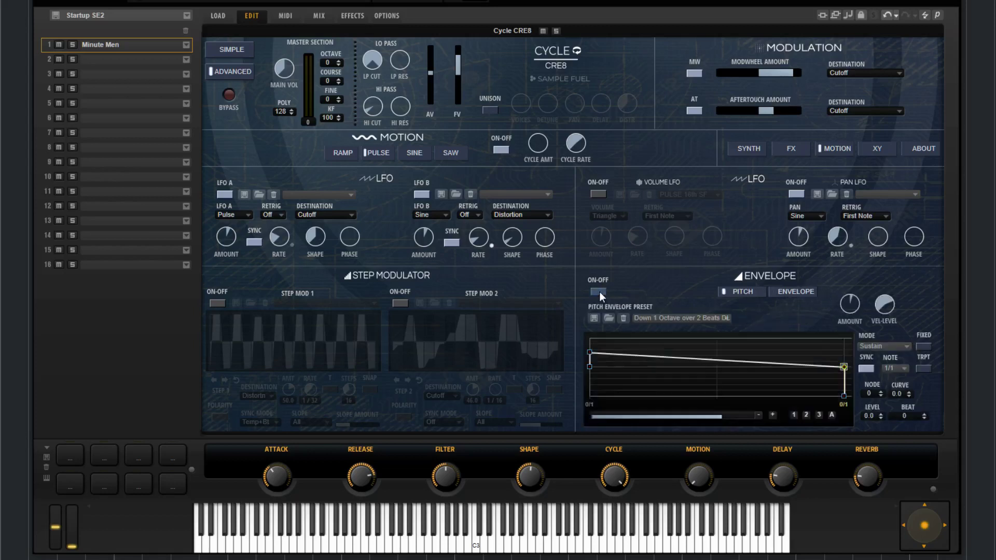
pyautogui.click(792, 291)
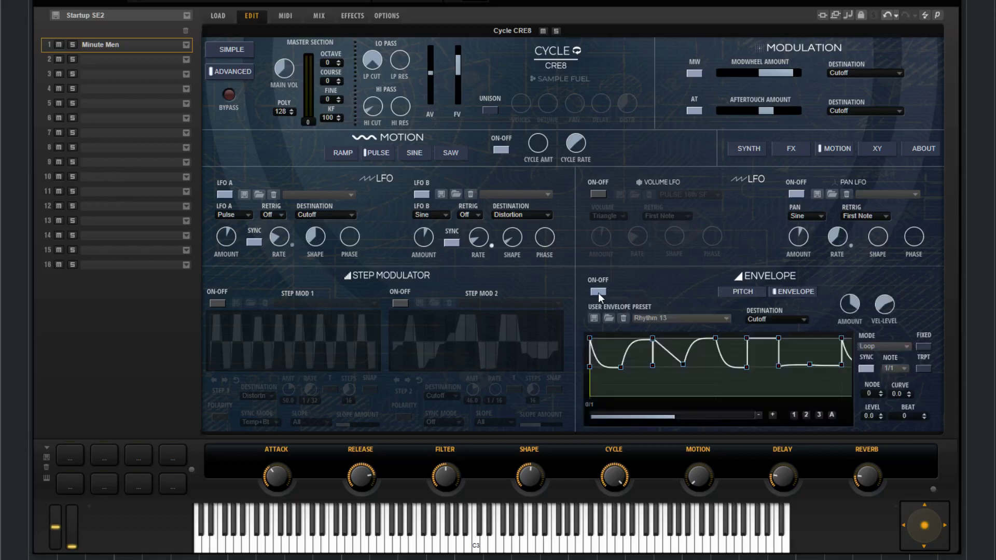
pyautogui.click(598, 292)
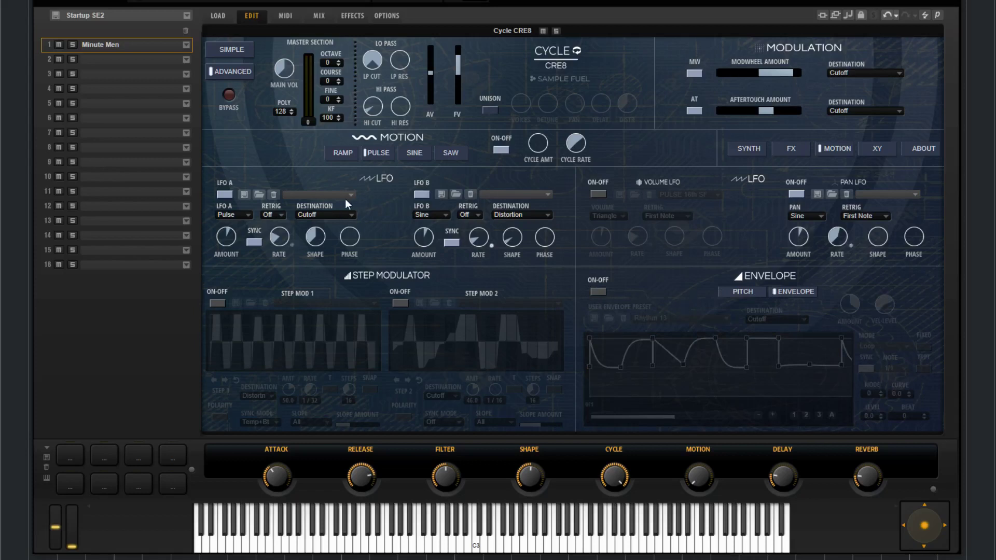
# Review the modulation destinations available for LFO A
pyautogui.click(334, 219)
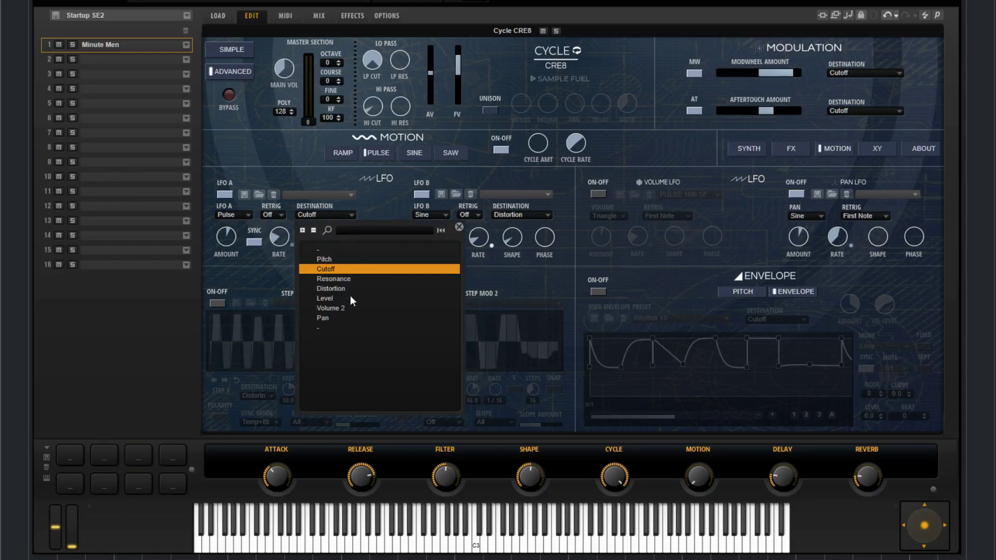
pyautogui.click(373, 210)
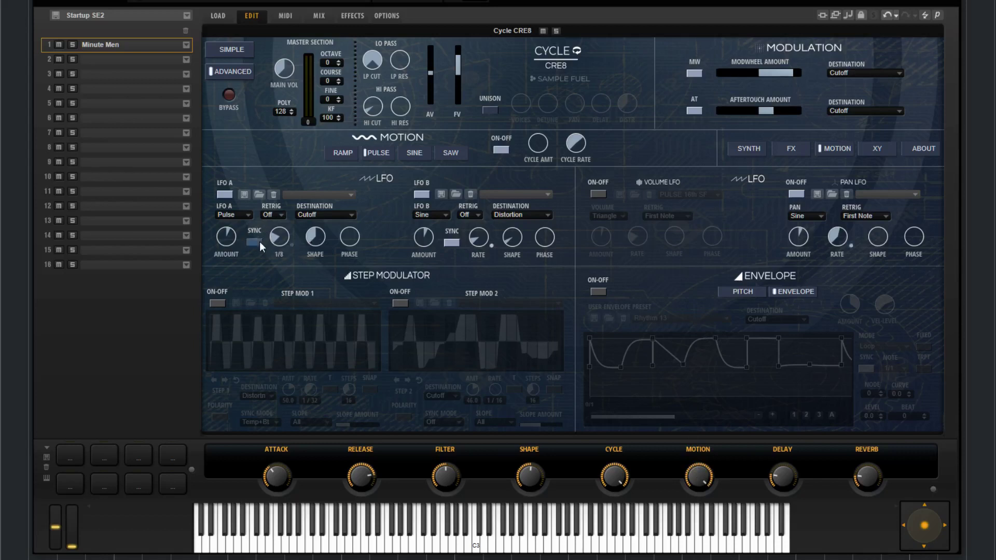
pyautogui.moveTo(318, 240)
# Turn on Step Modulator 1 to inspect its destination options, and lower the Motion macro to about halfway
pyautogui.click(218, 302)
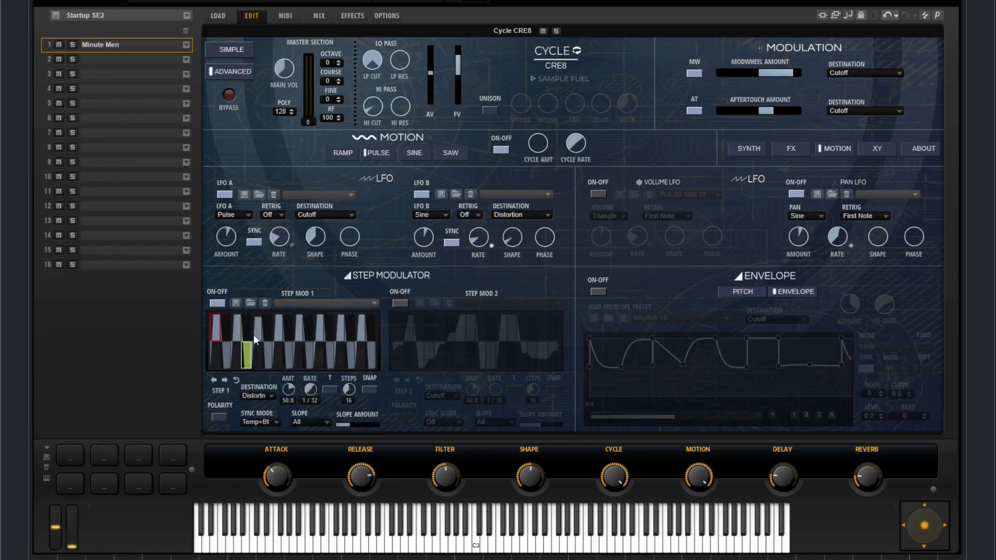
pyautogui.click(252, 396)
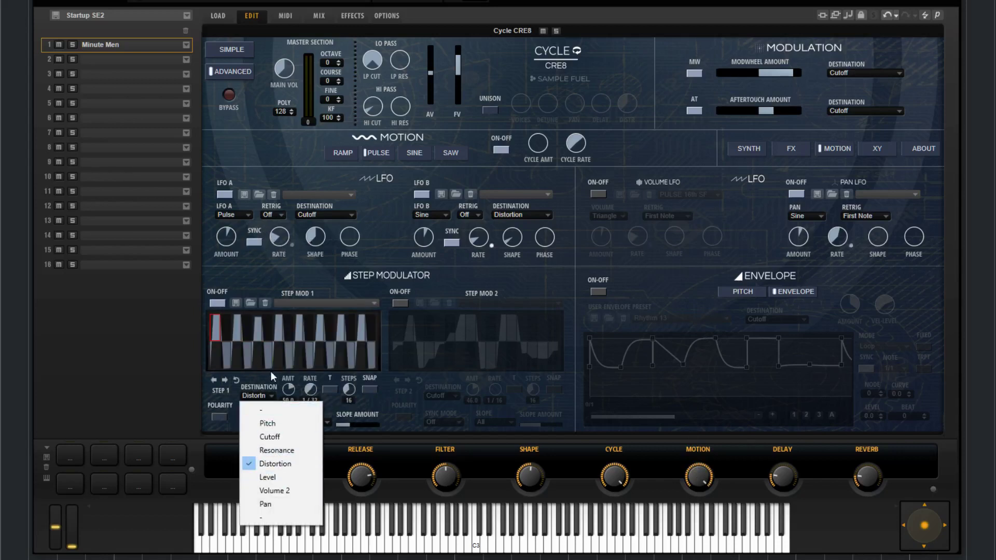
pyautogui.click(272, 372)
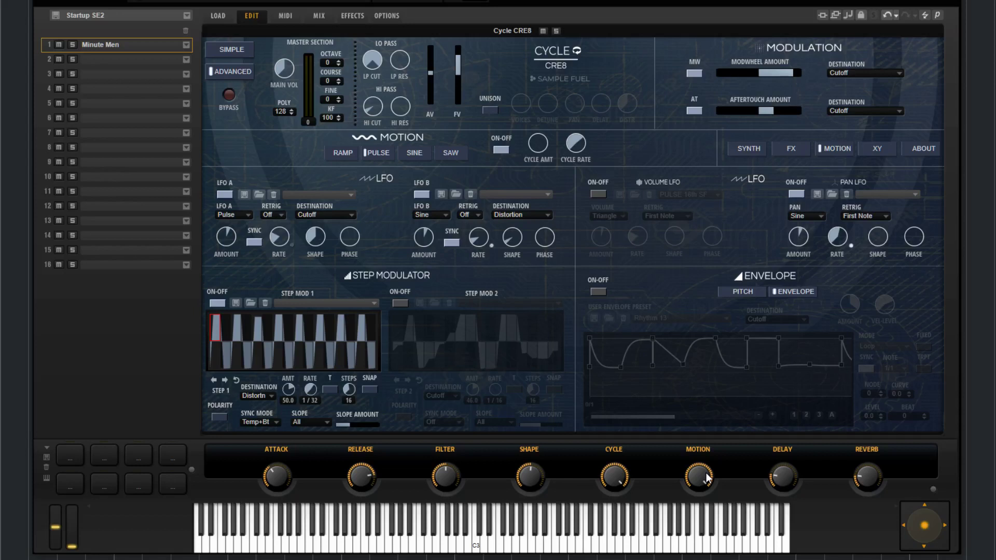
pyautogui.moveTo(699, 519)
pyautogui.mouseDown()
pyautogui.moveTo(707, 550)
pyautogui.moveTo(705, 506)
pyautogui.moveTo(700, 527)
pyautogui.mouseUp()
# Try the Main Lo Pass and Main Hi Pass pads on the XY page and return to the Synth page
pyautogui.click(878, 148)
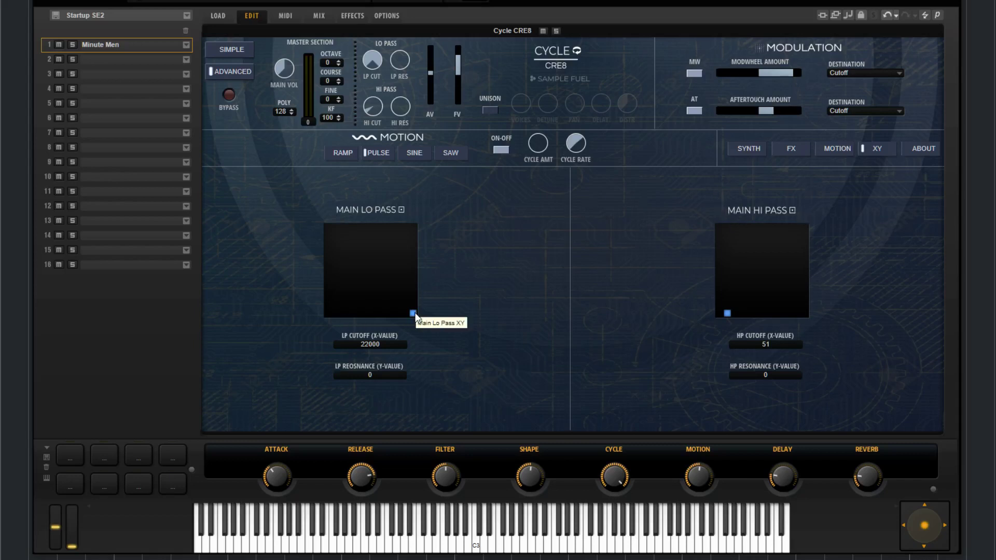
pyautogui.moveTo(415, 315)
pyautogui.mouseDown()
pyautogui.moveTo(374, 286)
pyautogui.moveTo(391, 243)
pyautogui.moveTo(329, 232)
pyautogui.moveTo(378, 277)
pyautogui.moveTo(415, 280)
pyautogui.moveTo(376, 221)
pyautogui.moveTo(327, 285)
pyautogui.moveTo(379, 264)
pyautogui.moveTo(414, 312)
pyautogui.mouseUp()
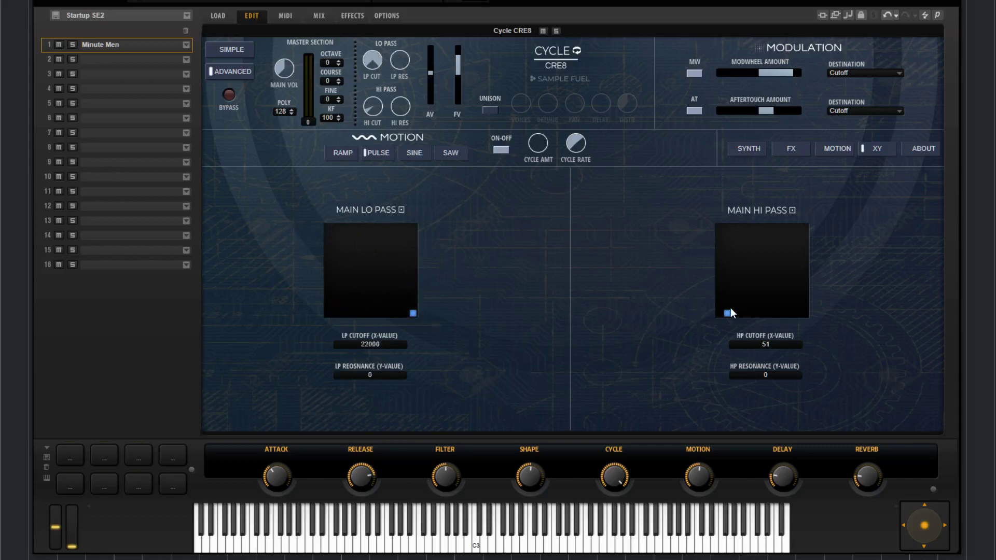
pyautogui.moveTo(730, 313); pyautogui.dragTo(565, 350)
pyautogui.click(758, 156)
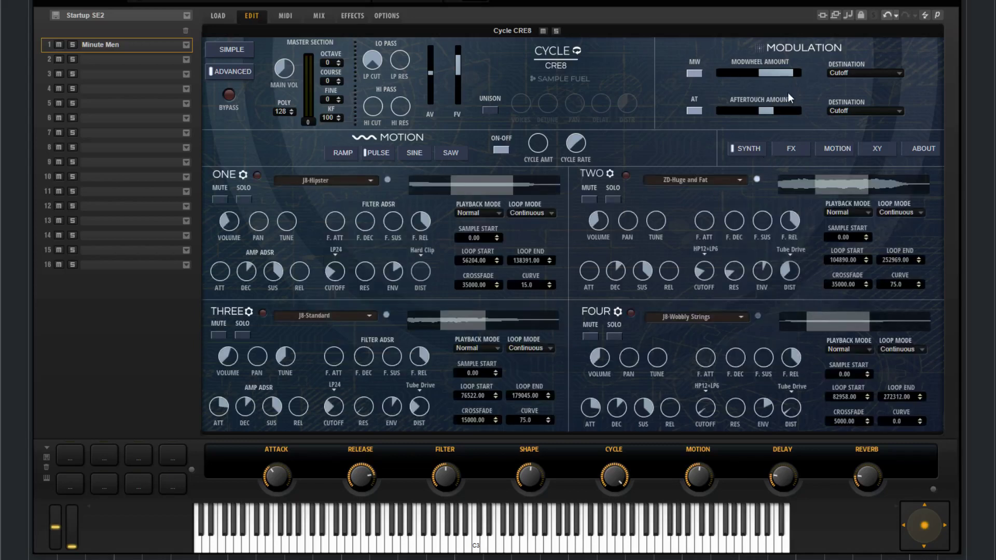